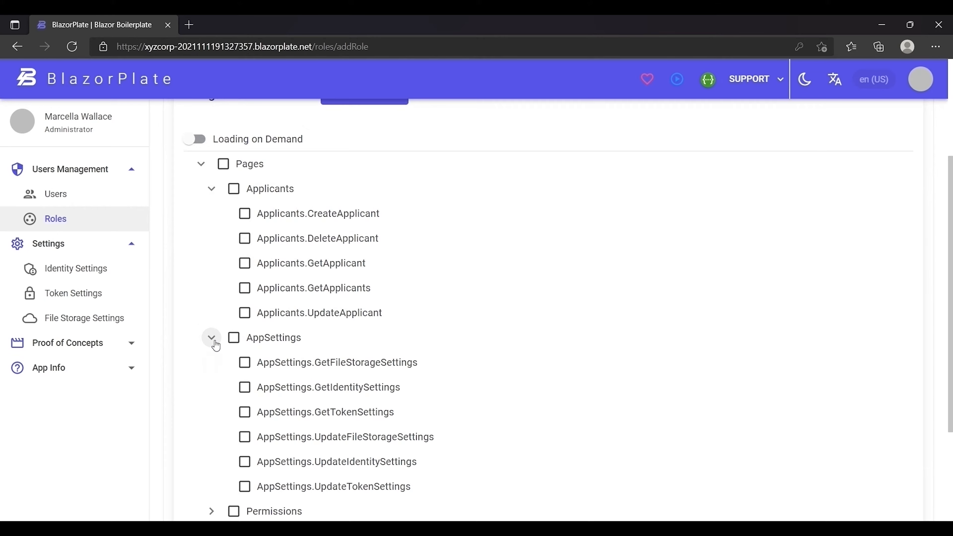
# Scroll back up to the top of the STAFF-SERGEANT role's permission tree.
pyautogui.scroll(4, 215, 340)
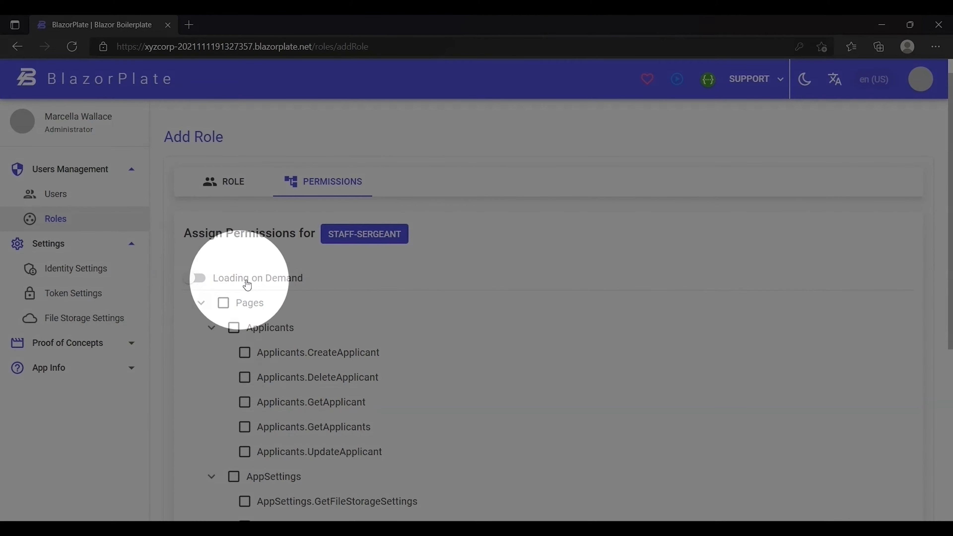
# Turn on Loading on Demand and expand Pages, Applicants, AppSettings and Permissions.
pyautogui.click(197, 278)
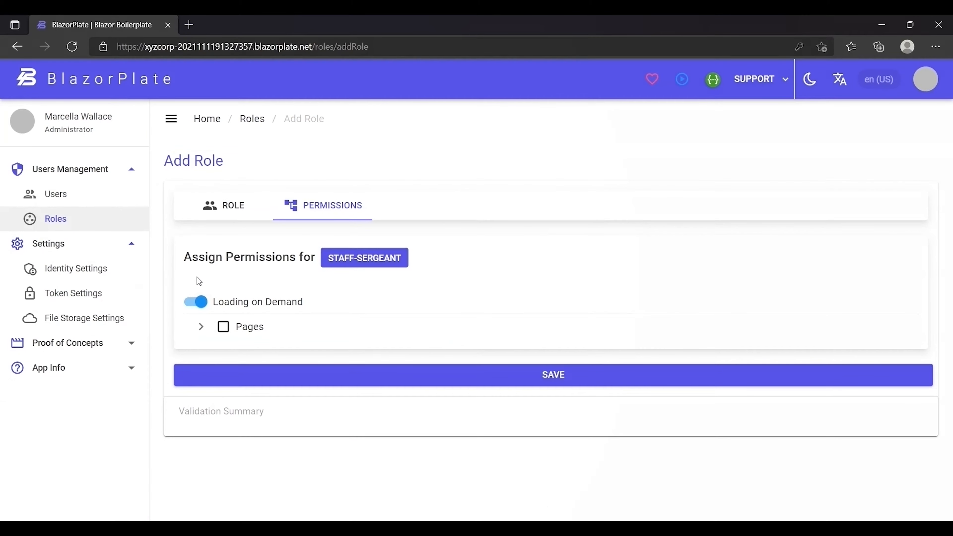
pyautogui.click(199, 327)
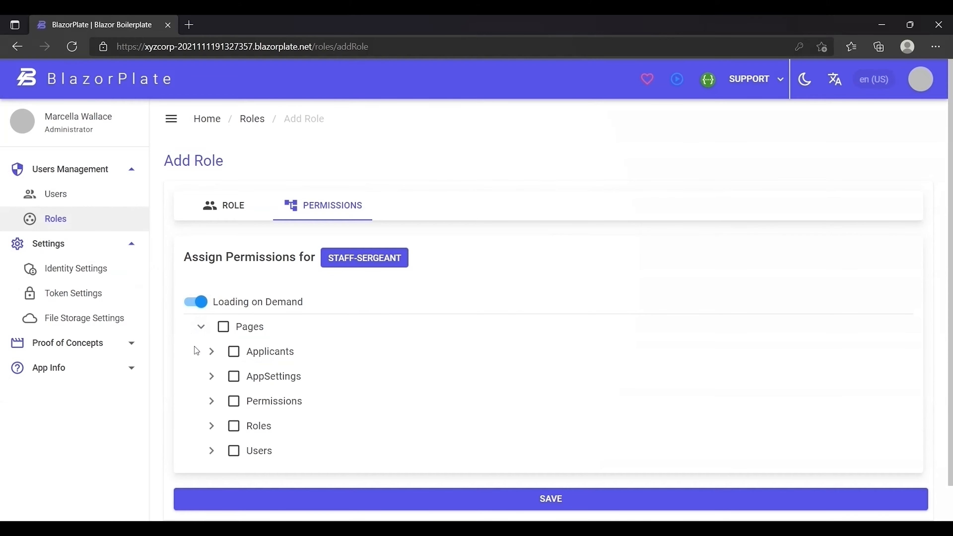
pyautogui.click(212, 353)
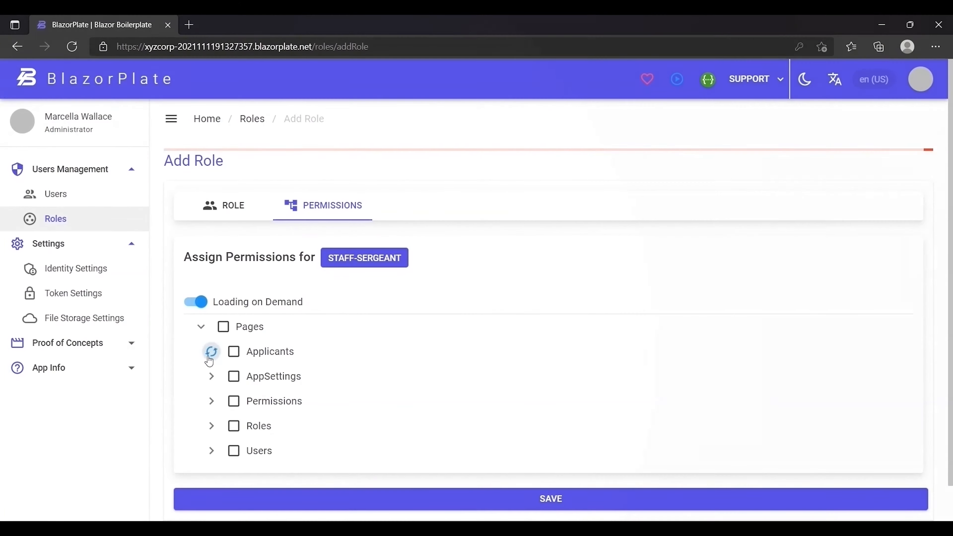
pyautogui.scroll(-3, 195, 361)
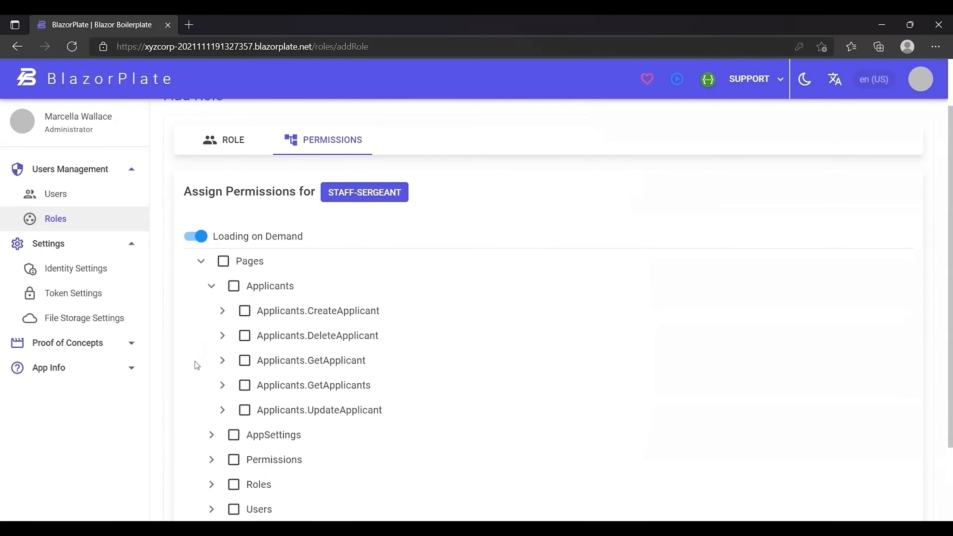
pyautogui.click(210, 362)
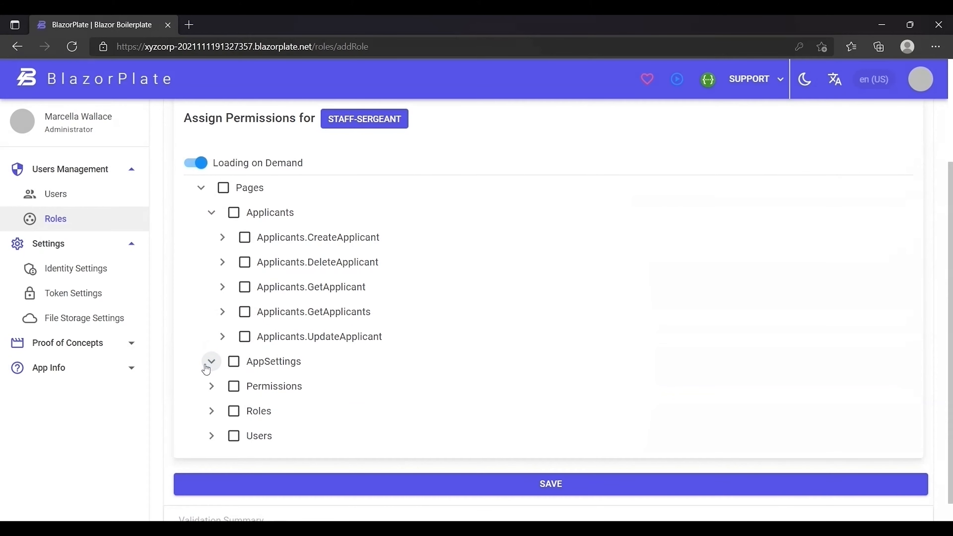
pyautogui.scroll(-3, 206, 366)
pyautogui.click(212, 397)
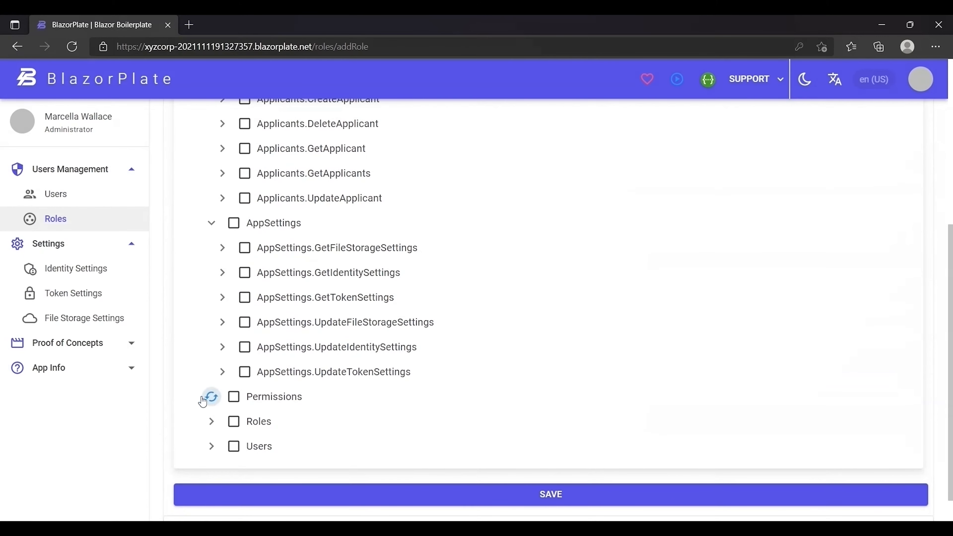
# Collapse and re-expand the AppSettings group twice, leaving its six settings permissions shown.
pyautogui.scroll(-2, 199, 396)
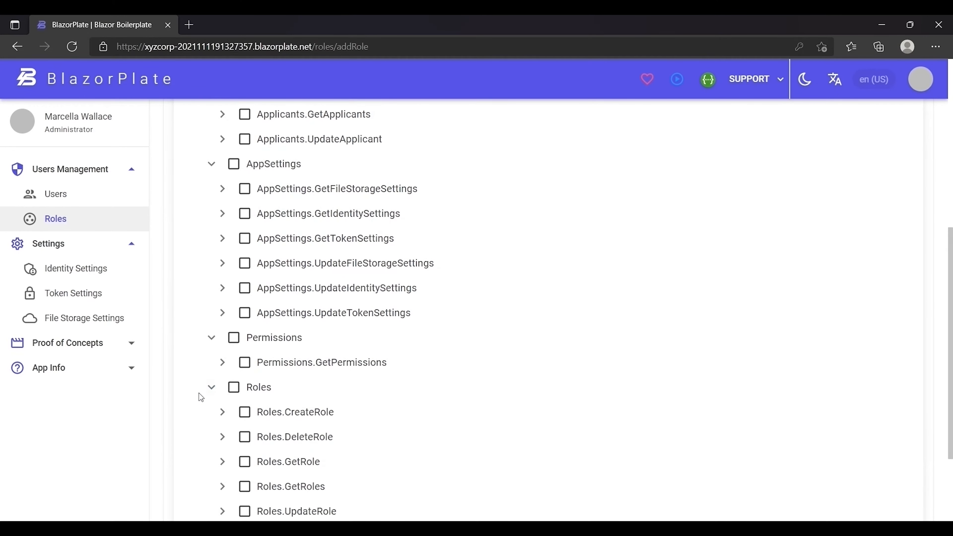
pyautogui.scroll(3, 195, 393)
pyautogui.click(212, 304)
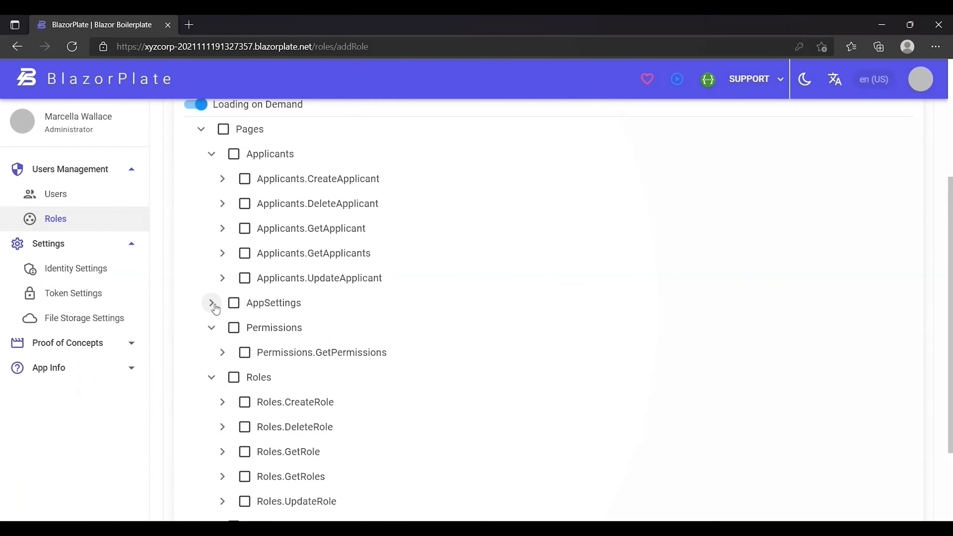
pyautogui.click(212, 304)
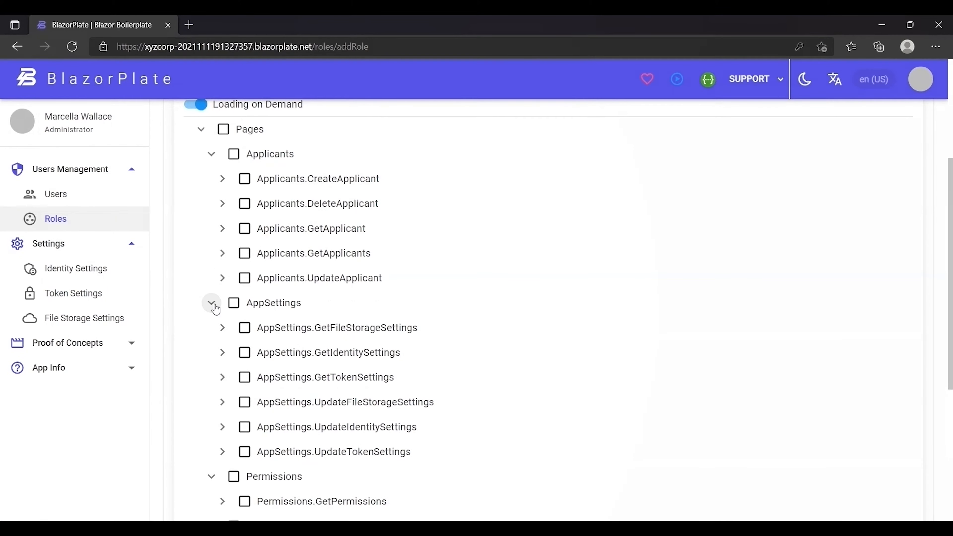
pyautogui.click(212, 304)
pyautogui.click(211, 303)
pyautogui.scroll(5, 216, 309)
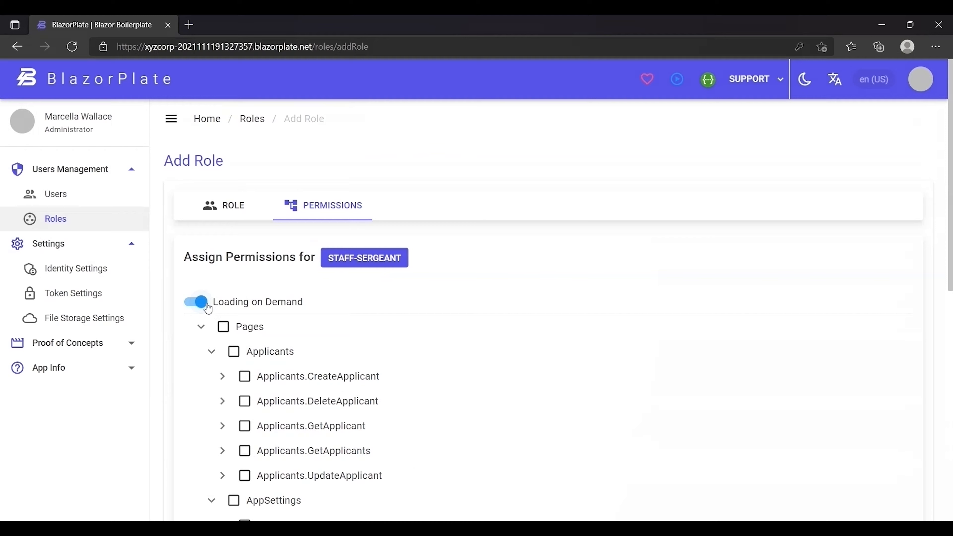
# With on-demand loading off, grant all Applicants permissions except CreateApplicant and save the role.
pyautogui.click(207, 307)
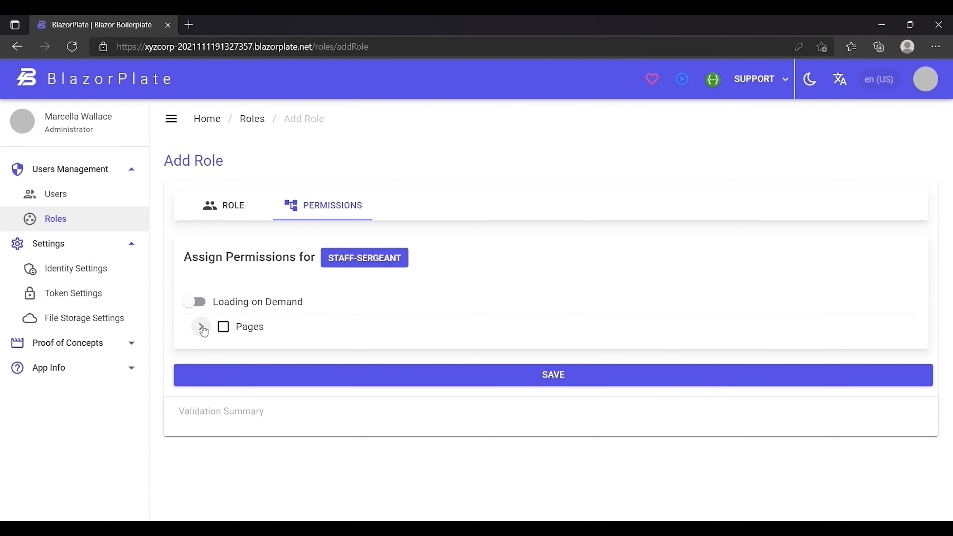
pyautogui.click(202, 327)
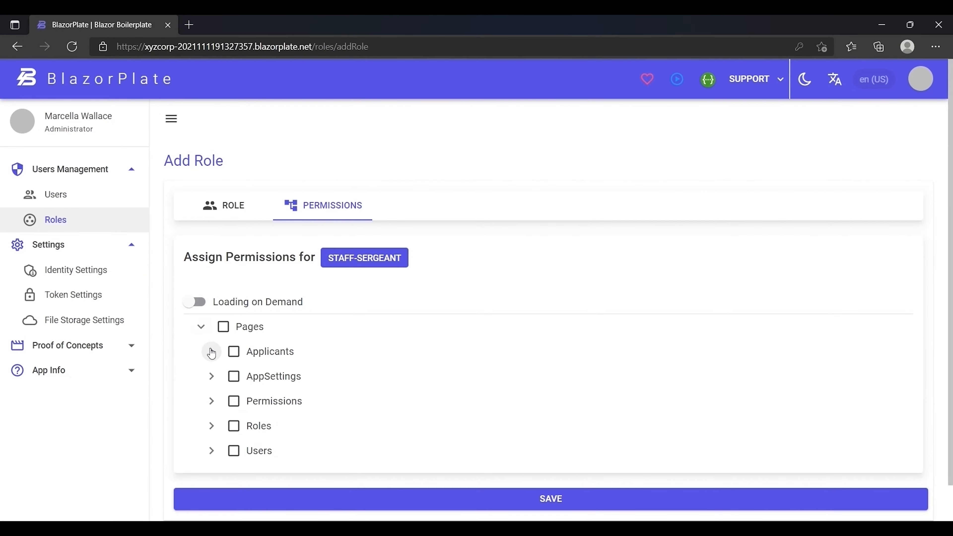
pyautogui.click(211, 351)
pyautogui.click(233, 353)
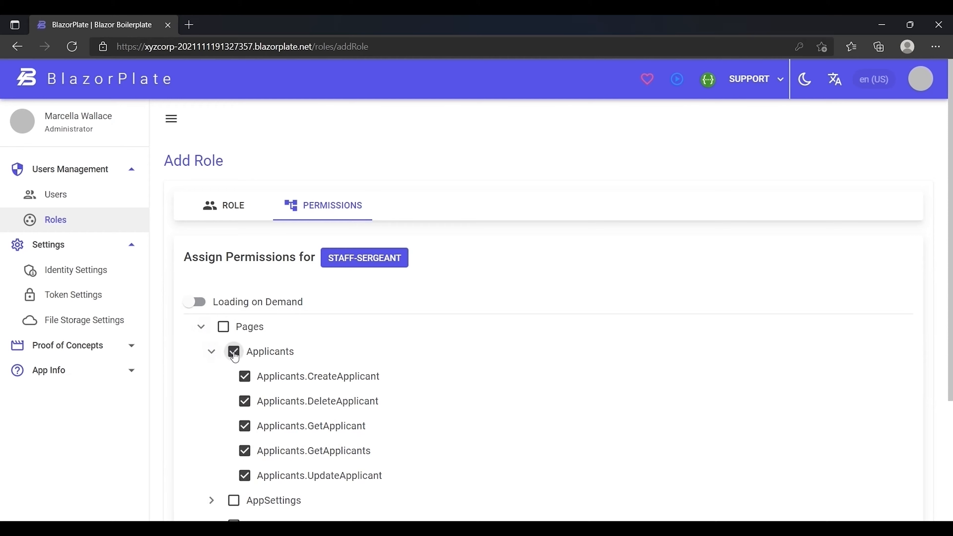
pyautogui.click(245, 376)
pyautogui.scroll(-4, 406, 416)
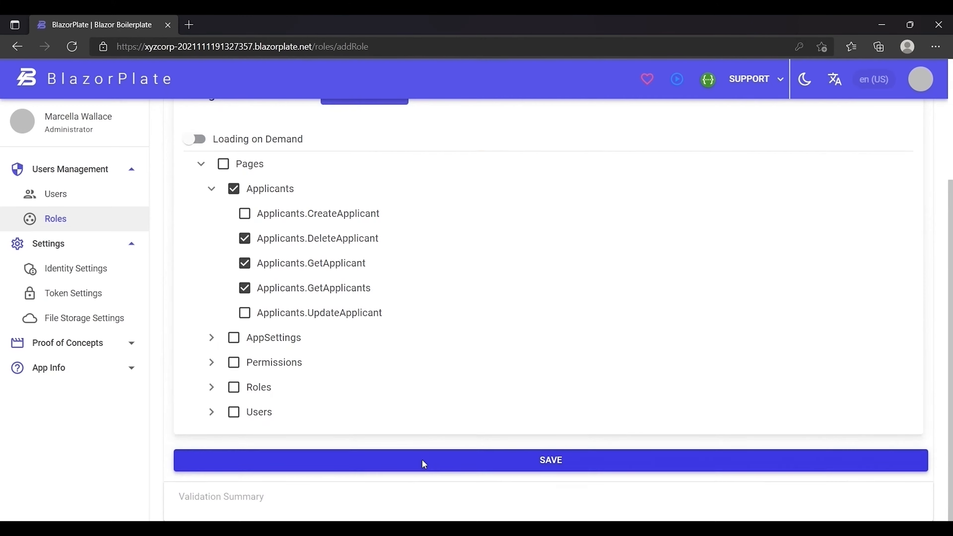
pyautogui.click(423, 464)
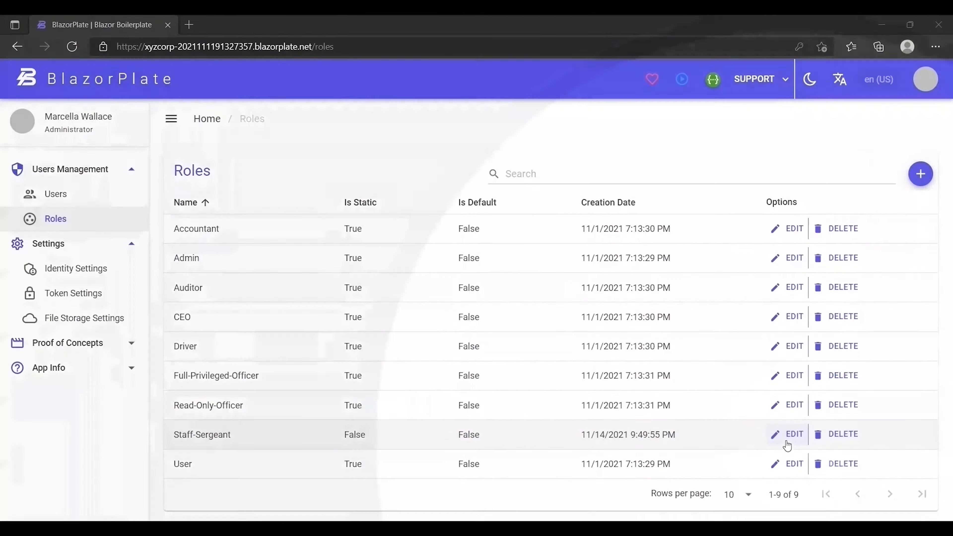
# Delete the 'Staff-' prefix so the role is named Sergeant, then confirm the save.
pyautogui.click(789, 436)
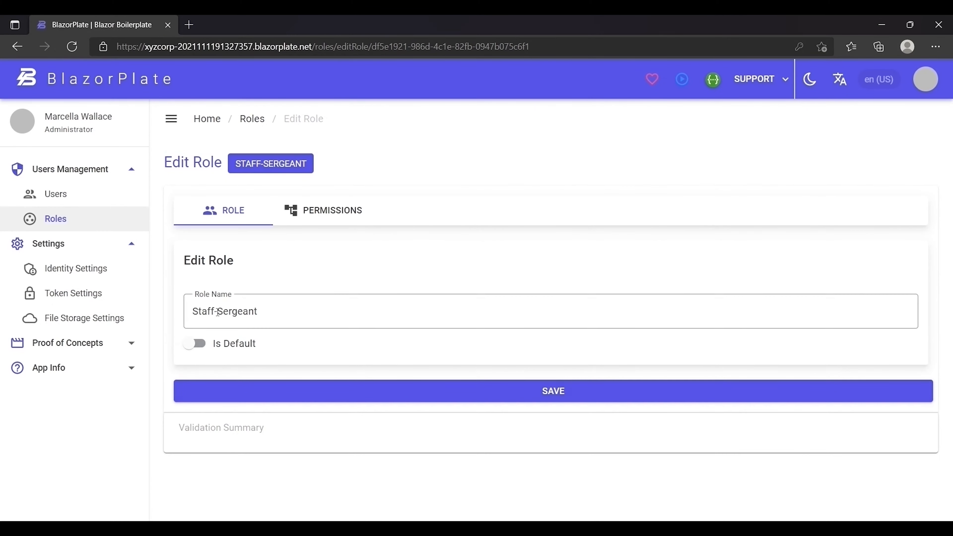
pyautogui.moveTo(216, 314); pyautogui.dragTo(167, 310)
pyautogui.press('BackSpace')
pyautogui.click(211, 389)
pyautogui.click(555, 327)
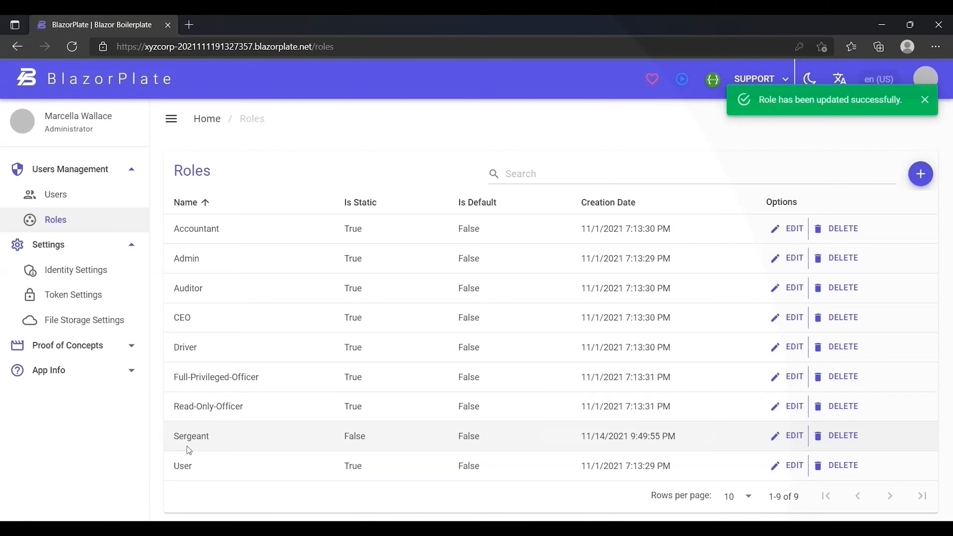
# Start a new user from the Users list and upload the Sergeant avatar image.
pyautogui.click(66, 197)
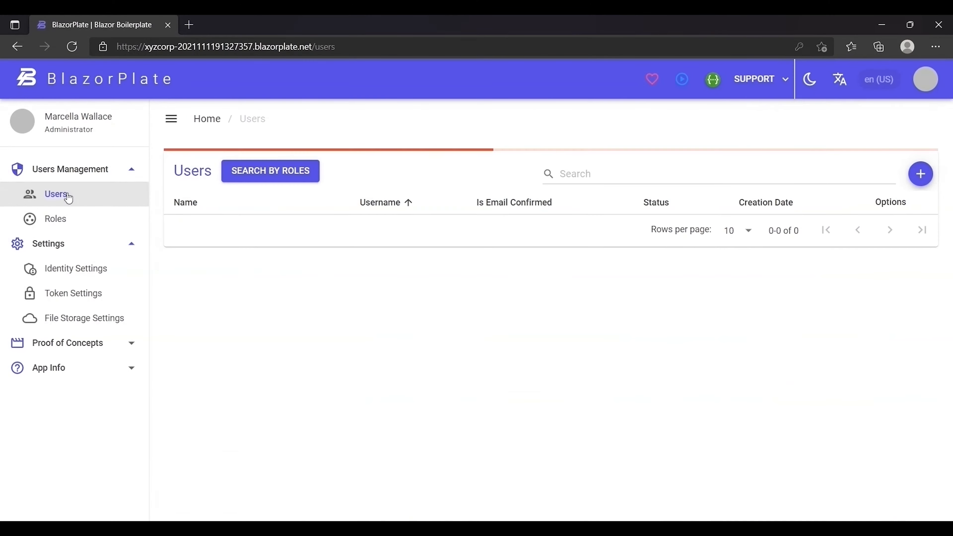
pyautogui.click(921, 176)
pyautogui.click(547, 461)
pyautogui.doubleClick(143, 210)
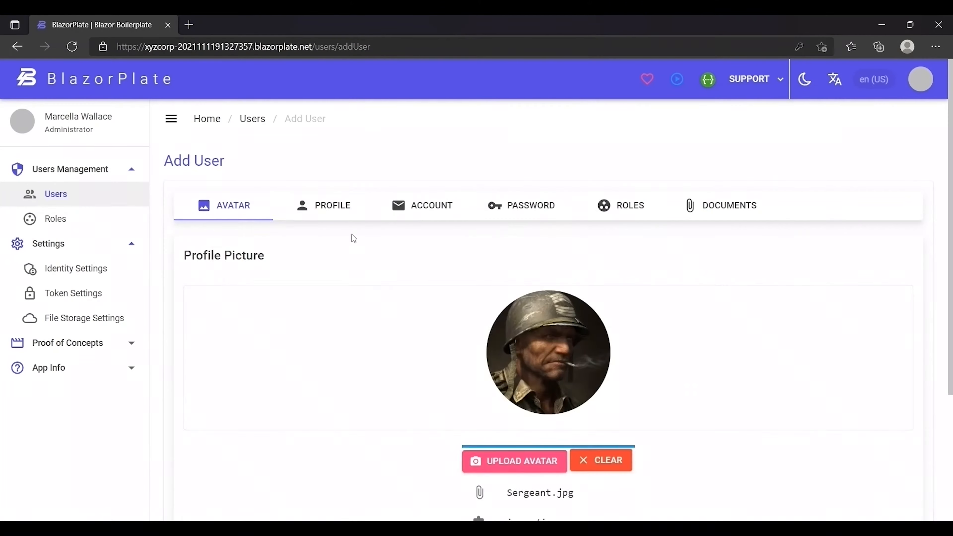
# Fill in the user's first name, surname, job title Sergeant and phone number.
pyautogui.click(323, 205)
pyautogui.click(234, 304)
pyautogui.press('Tab')
pyautogui.press('Tab')
pyautogui.write('Sergeant')
pyautogui.press('Tab')
pyautogui.write('+1-555-3731-110')
# Enter the user's e-mail address and set and confirm the account password.
pyautogui.click(422, 205)
pyautogui.click(230, 302)
pyautogui.click(525, 205)
pyautogui.click(242, 338)
pyautogui.write('••••••')
pyautogui.press('Tab')
pyautogui.write('••••••')
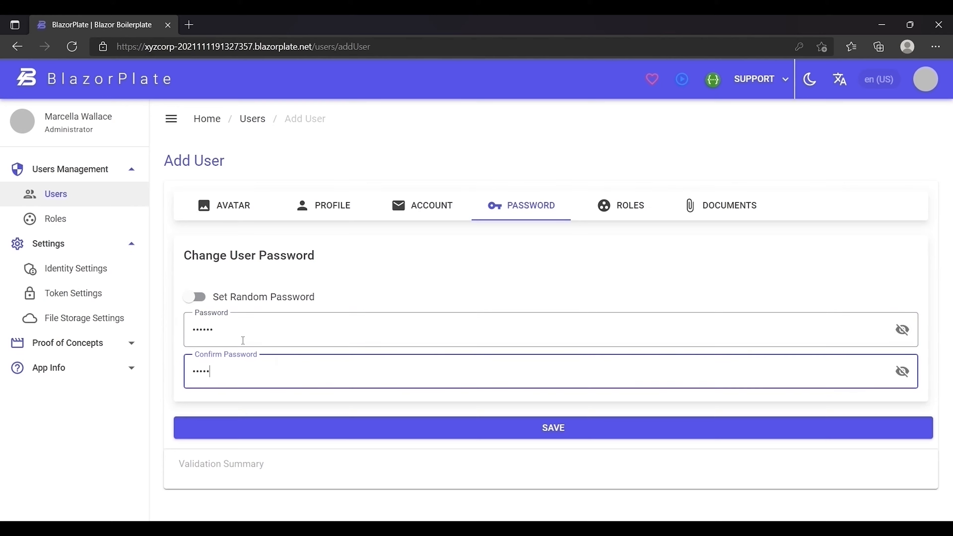
# Assign the Sergeant role to the new user.
pyautogui.click(621, 206)
pyautogui.click(900, 308)
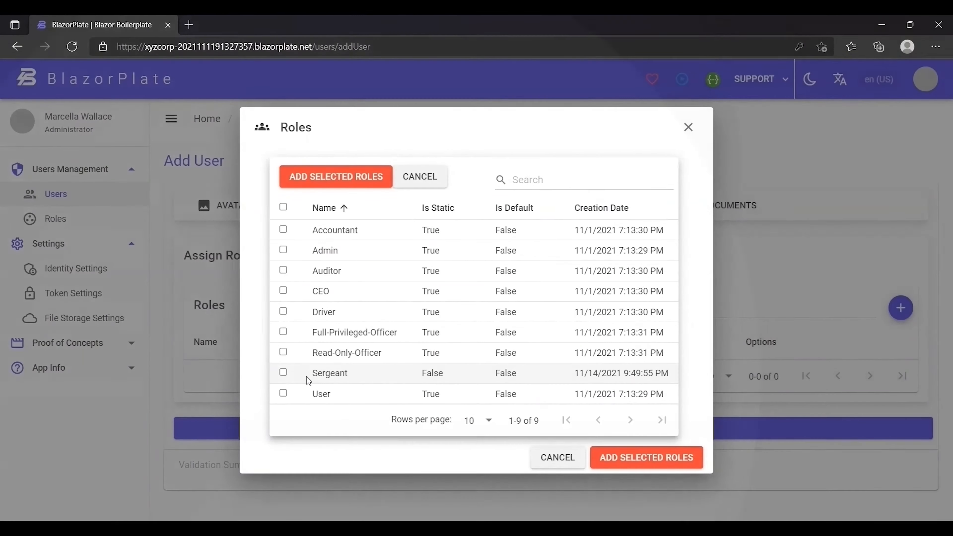
pyautogui.click(284, 373)
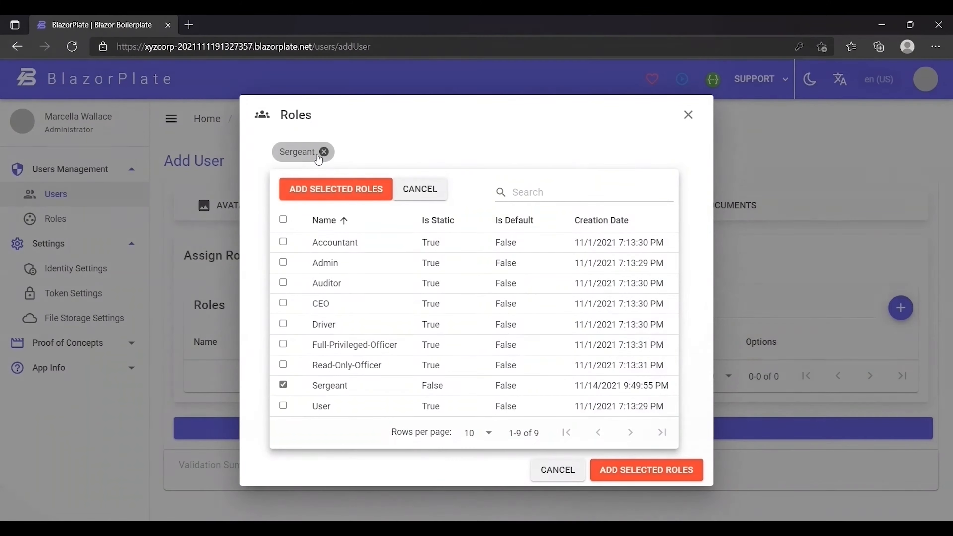
pyautogui.click(324, 152)
pyautogui.click(283, 384)
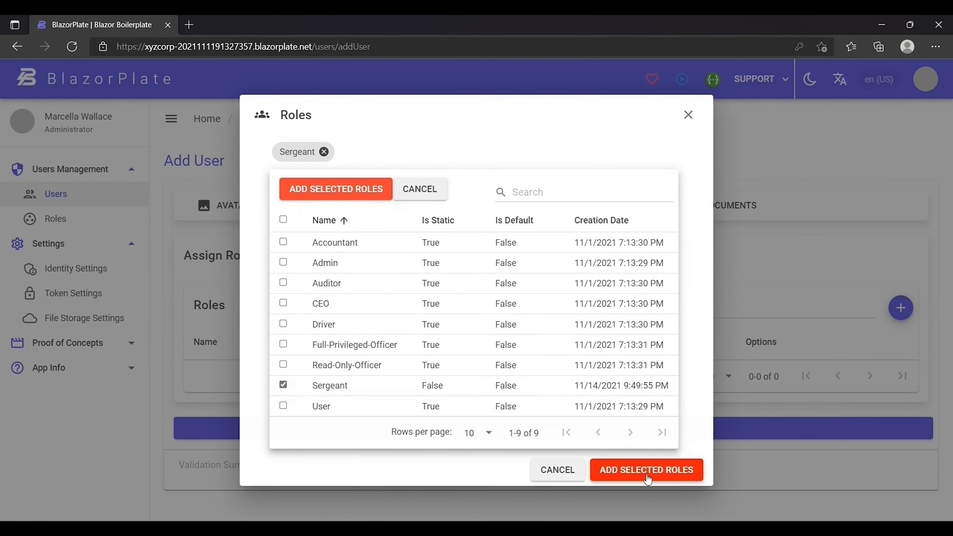
pyautogui.click(647, 470)
pyautogui.click(709, 218)
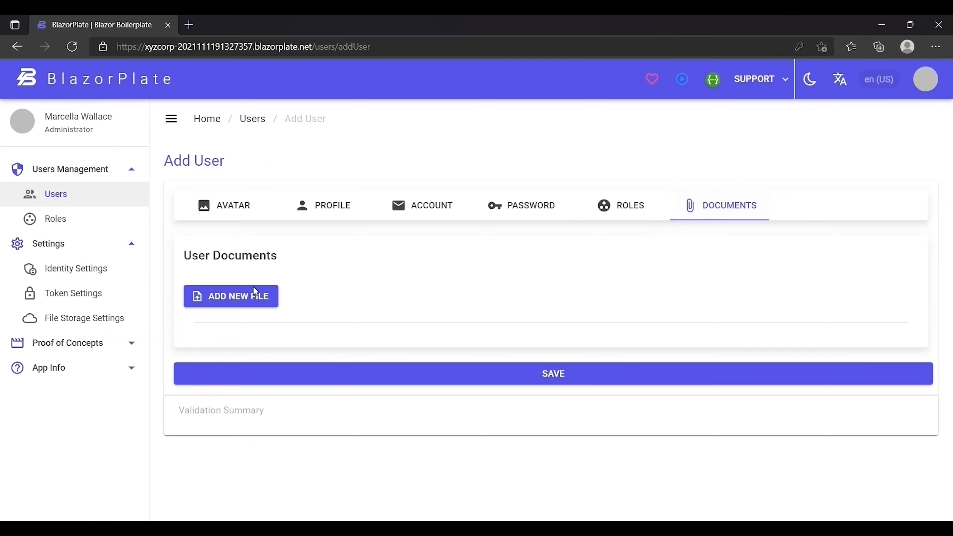
# Add four document slots and attach file-example_PDF_500_kB to the first.
pyautogui.click(249, 295)
pyautogui.click(249, 295)
pyautogui.click(249, 295)
pyautogui.click(249, 295)
pyautogui.scroll(-4, 251, 293)
pyautogui.click(246, 187)
pyautogui.doubleClick(236, 152)
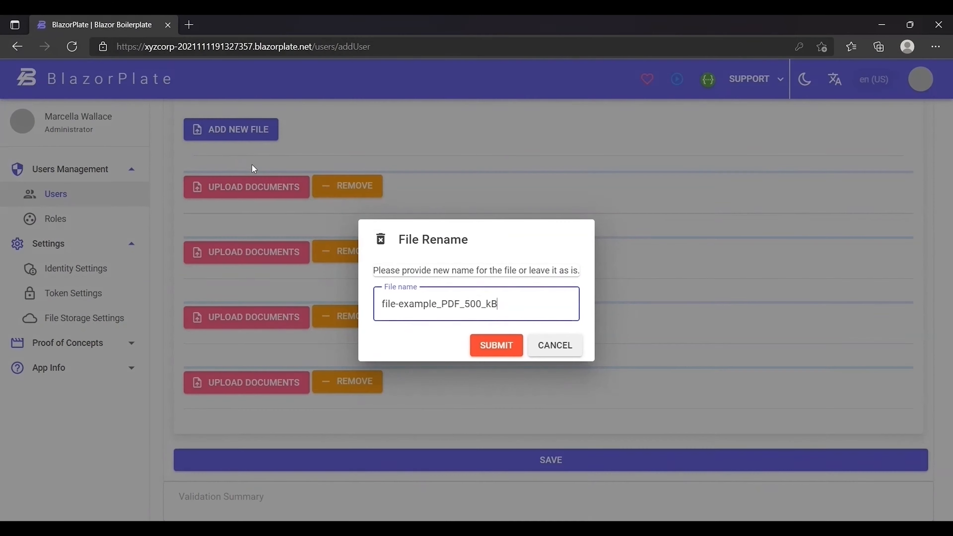
pyautogui.click(483, 347)
# Attach file-sample_100kB and file-sample_150kB to the second and third slots.
pyautogui.click(262, 351)
pyautogui.doubleClick(291, 136)
pyautogui.click(488, 346)
pyautogui.scroll(-3, 326, 354)
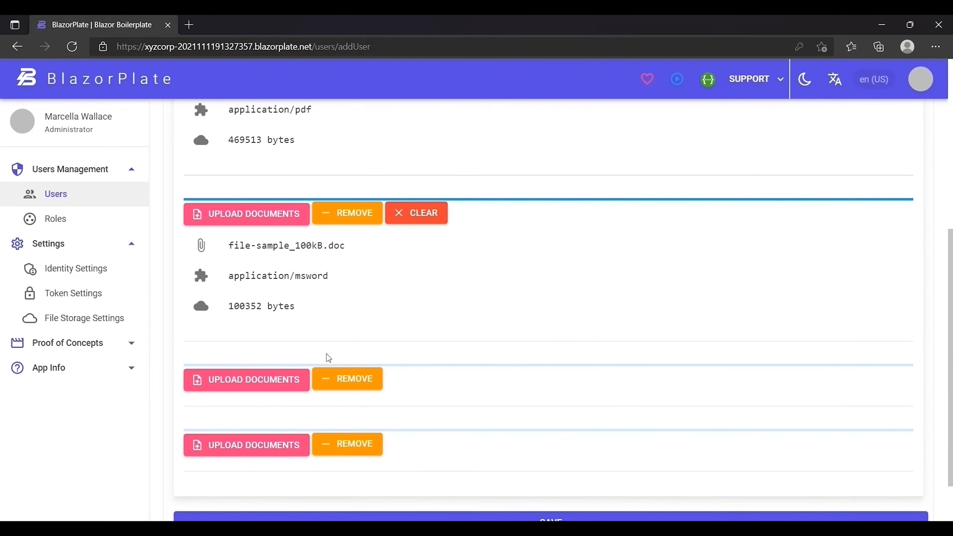
pyautogui.click(262, 376)
pyautogui.doubleClick(357, 118)
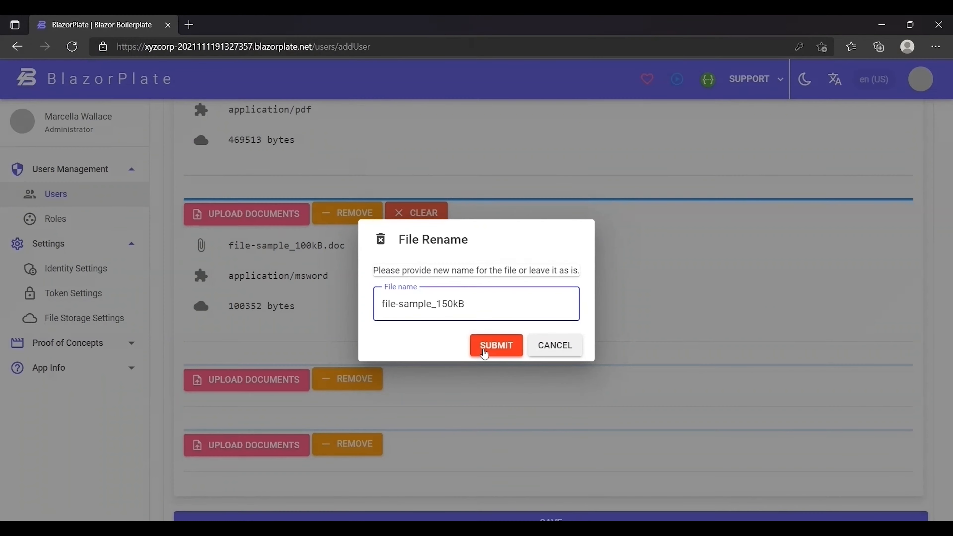
pyautogui.click(484, 345)
# Attach file-sample_500kB, save the user, then remove that extra 500kB attachment.
pyautogui.scroll(-3, 468, 348)
pyautogui.click(253, 383)
pyautogui.doubleClick(420, 158)
pyautogui.click(478, 344)
pyautogui.scroll(-3, 478, 344)
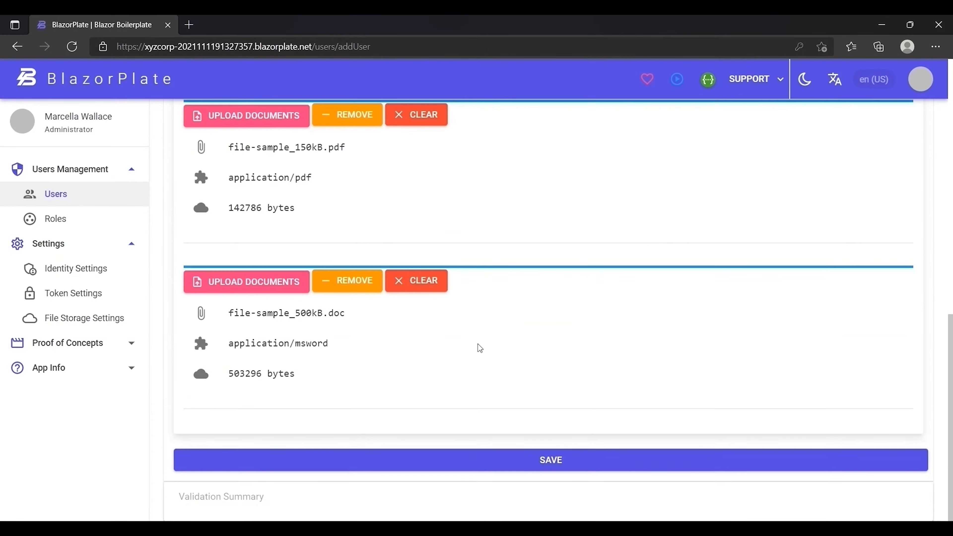
pyautogui.click(494, 461)
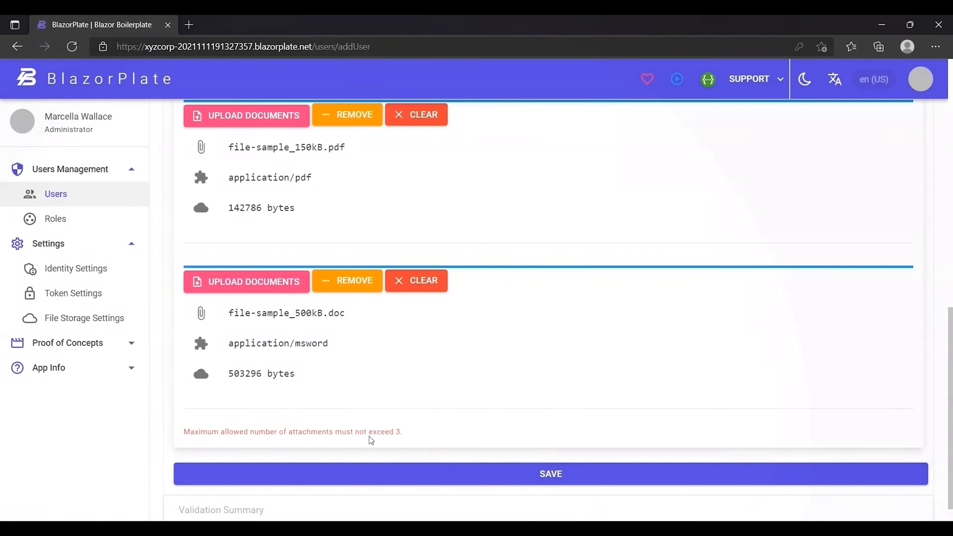
pyautogui.click(356, 282)
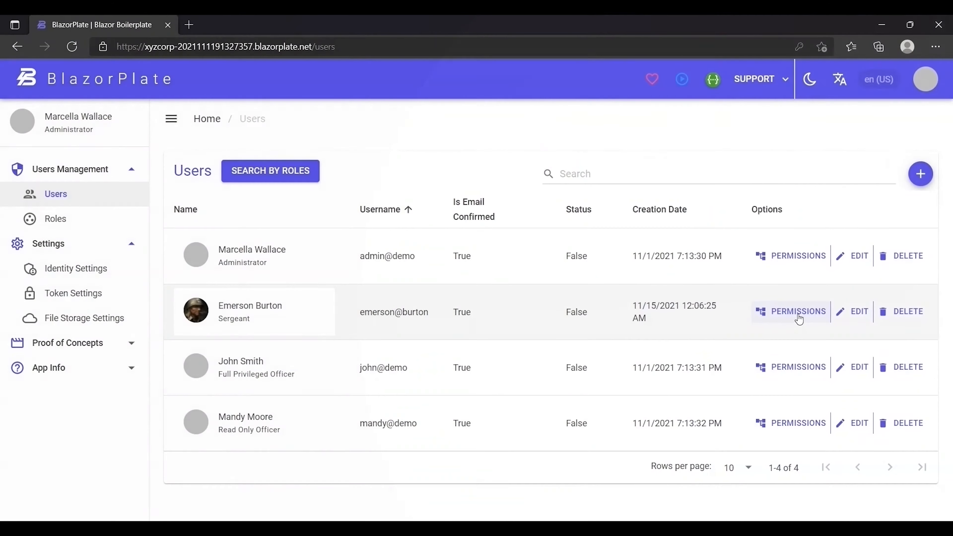
pyautogui.click(798, 314)
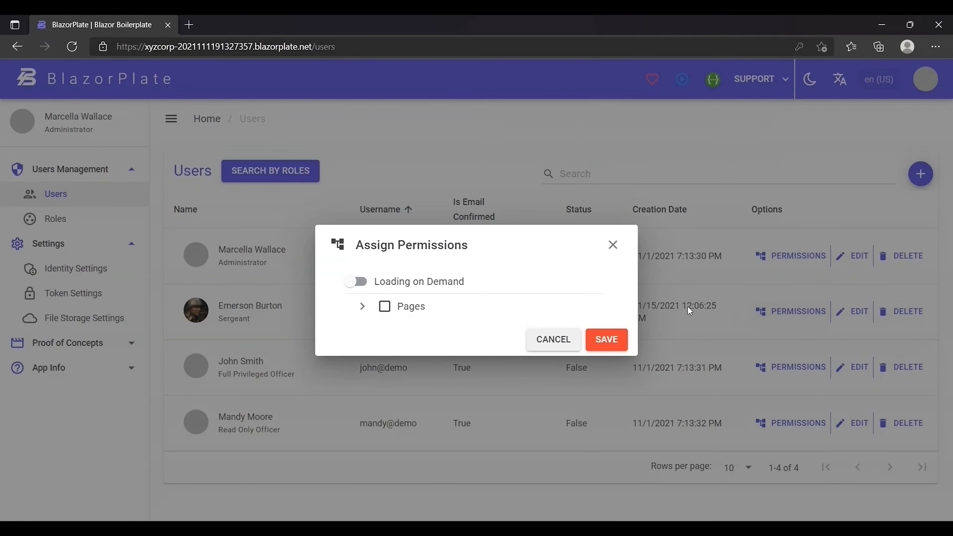
pyautogui.click(362, 306)
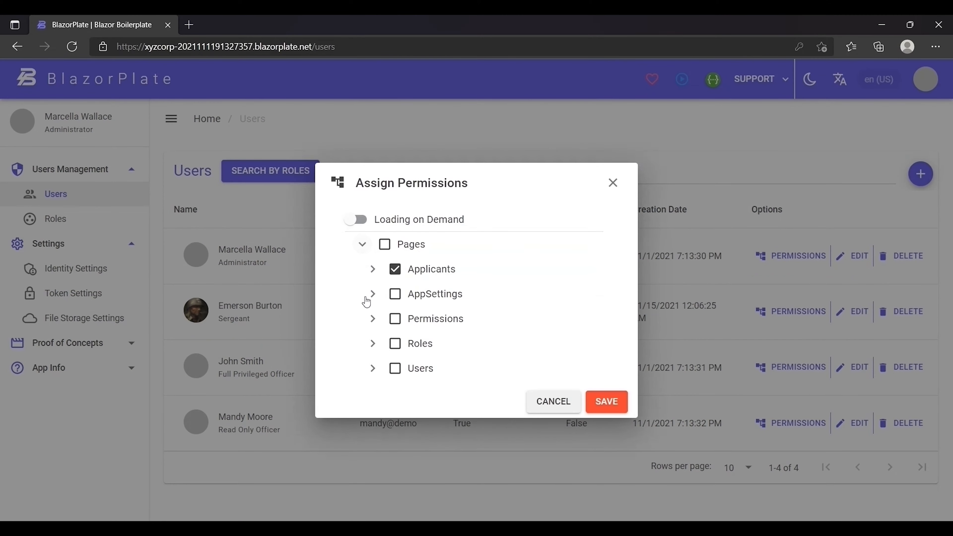
pyautogui.click(373, 270)
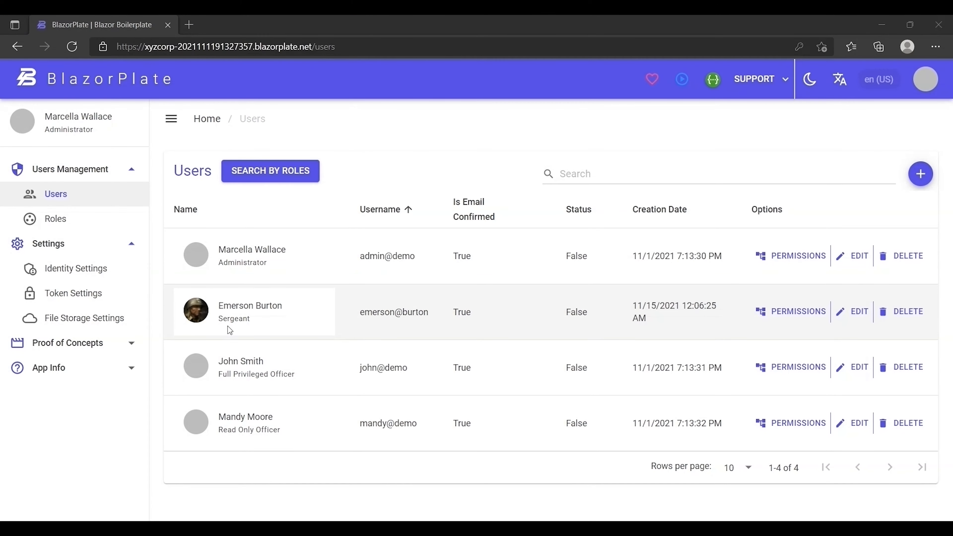
# Log out of the administrator account and sign in with the new user's e-mail and password.
pyautogui.click(925, 79)
pyautogui.click(839, 154)
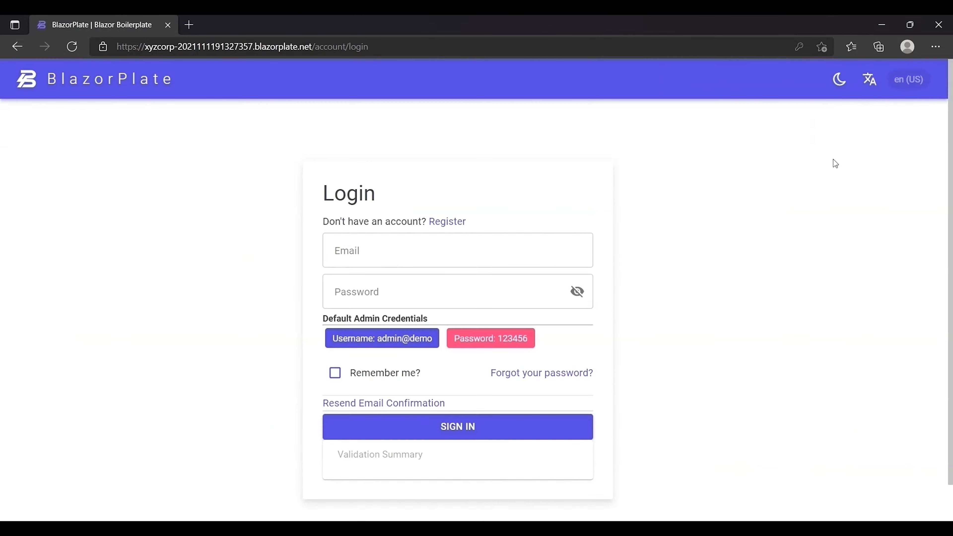
pyautogui.click(430, 256)
pyautogui.hotkey('ctrl', 'v')
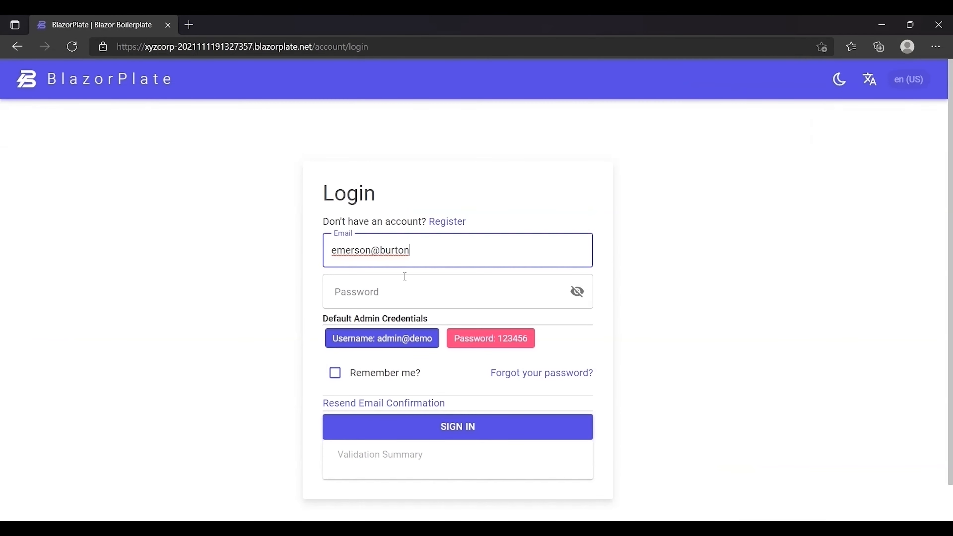
pyautogui.click(401, 280)
pyautogui.write('123456')
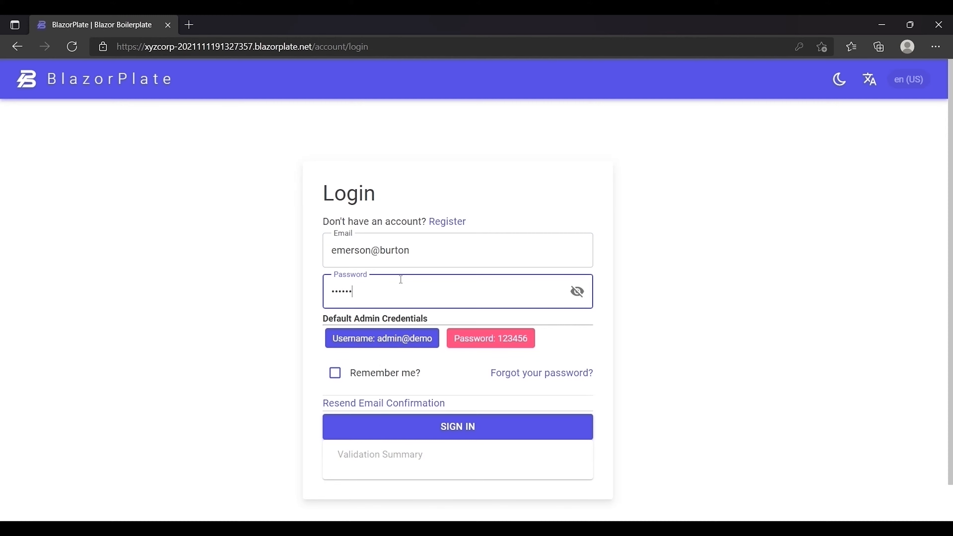
pyautogui.click(450, 426)
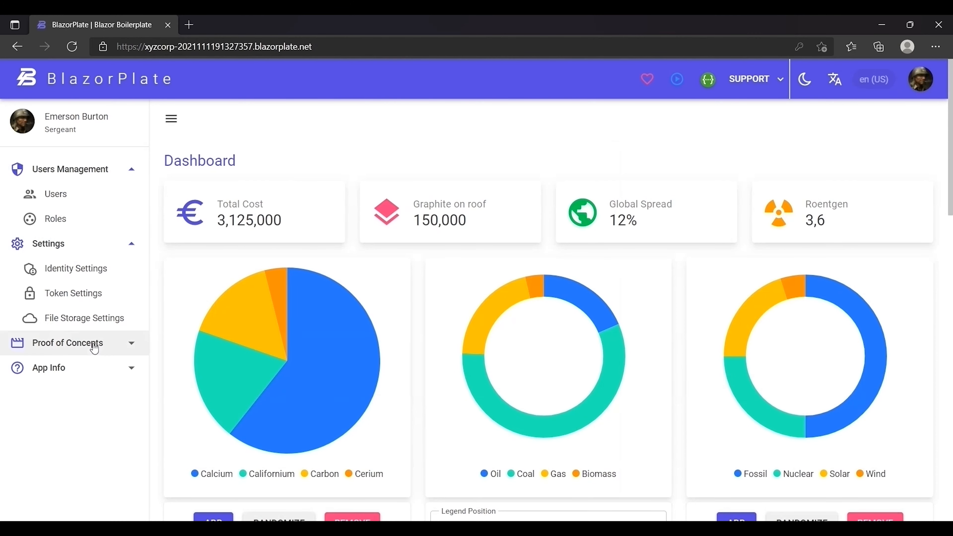
# Open Proof of Concepts > Authorization > Token Info to view the signed-in user's claims.
pyautogui.click(115, 346)
pyautogui.click(97, 418)
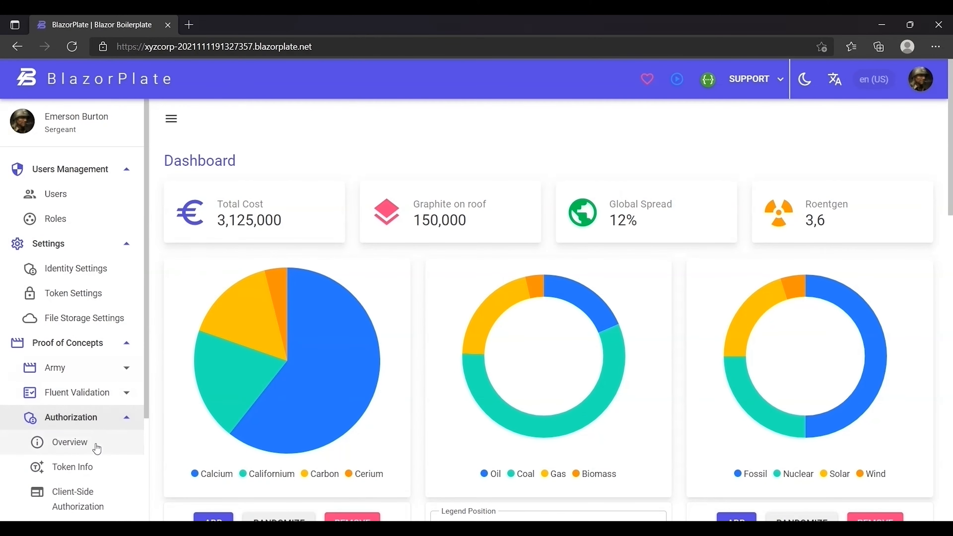
pyautogui.click(92, 472)
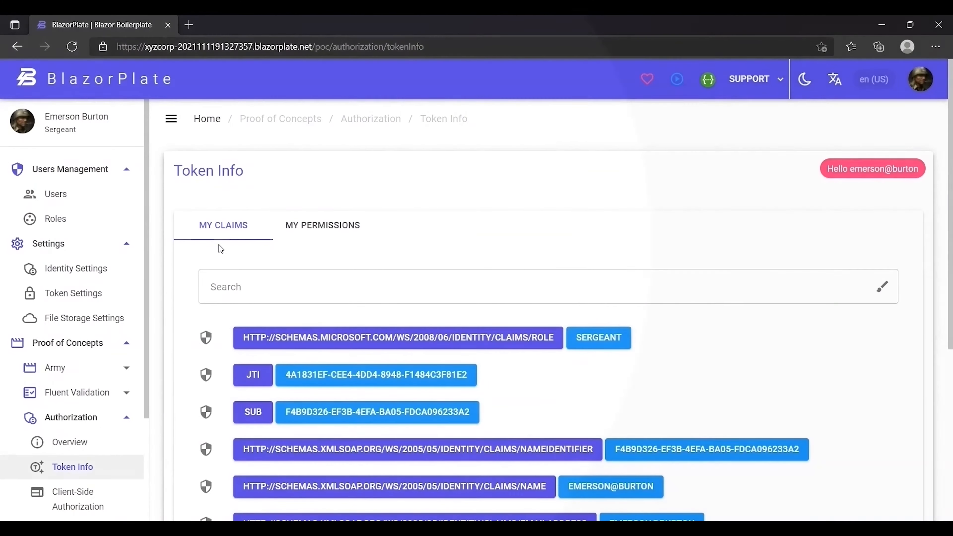
pyautogui.middleClick(654, 334)
# Filter the claims by 'role', then switch to the My Permissions list.
pyautogui.click(634, 277)
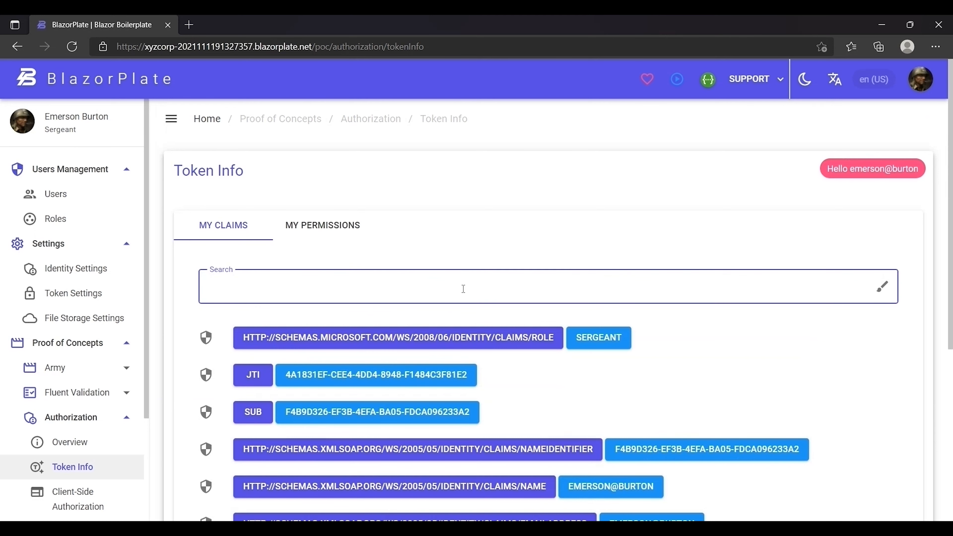
pyautogui.write('role')
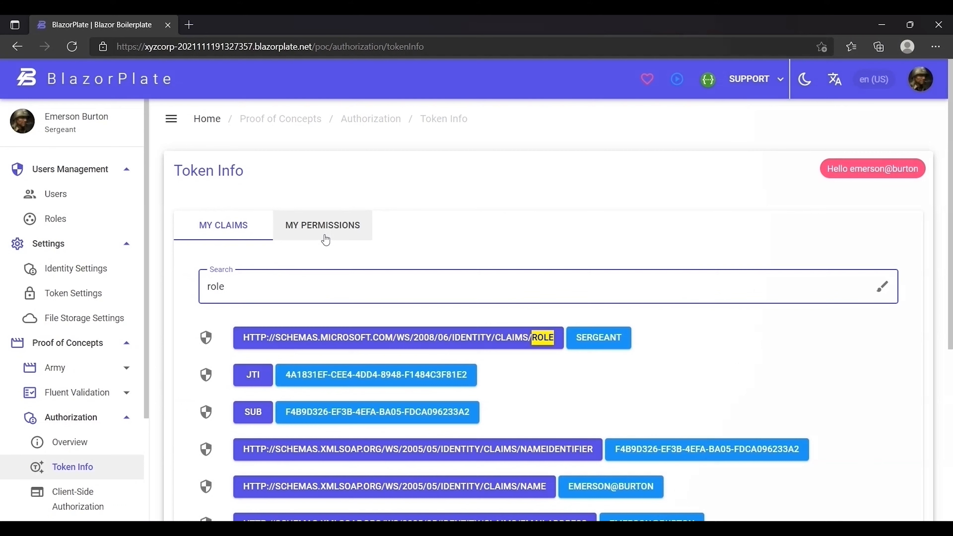
pyautogui.click(325, 239)
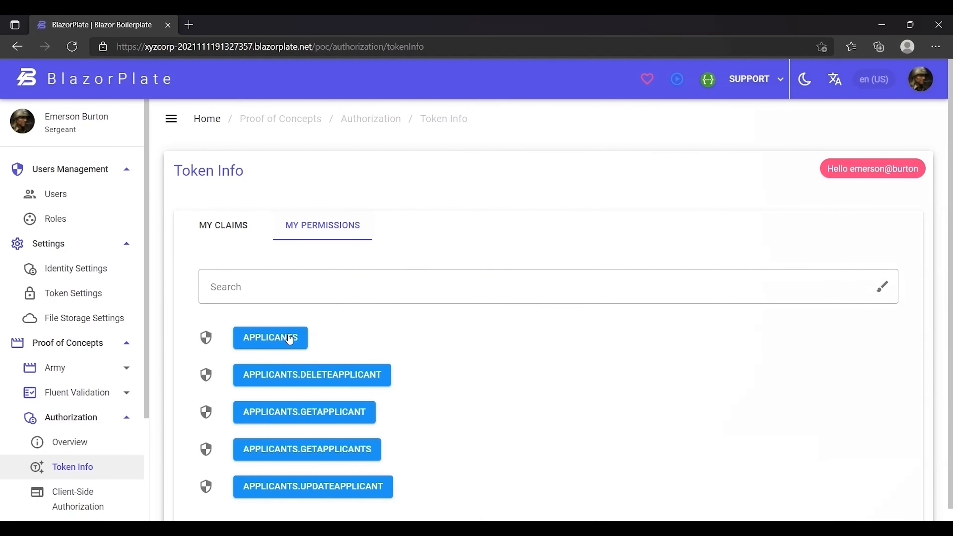